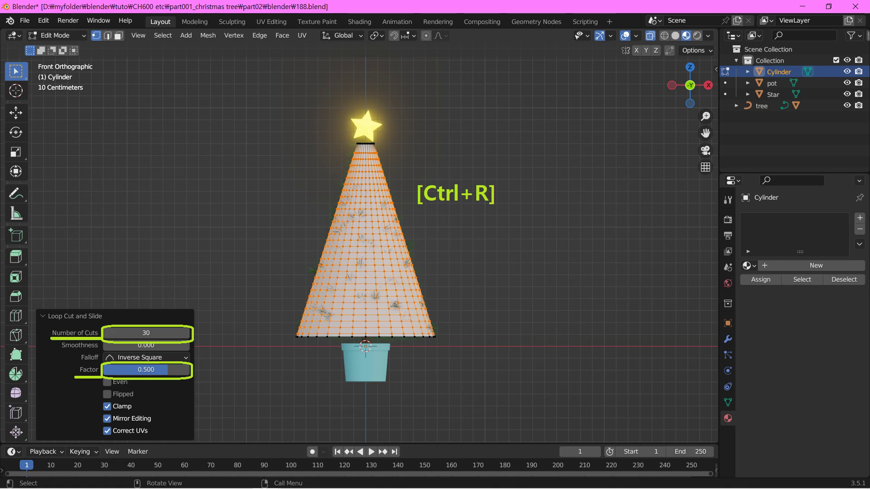
# Select all vertices of the subdivided cone around the tree and apply the Randomize transform to them
pyautogui.press('a')
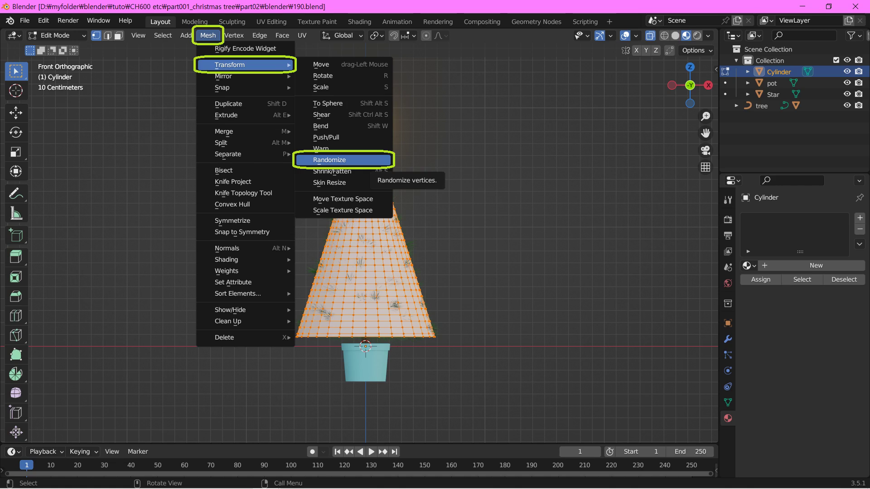
pyautogui.click(330, 160)
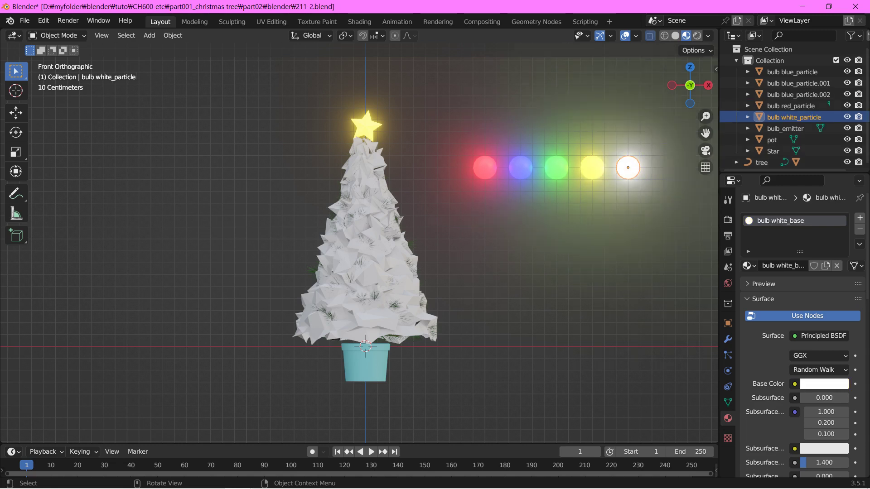
# Select the five coloured bulbs beside the tree and move them to a new collection named "particle"
pyautogui.moveTo(459, 147); pyautogui.dragTo(655, 189)
pyautogui.press('m')
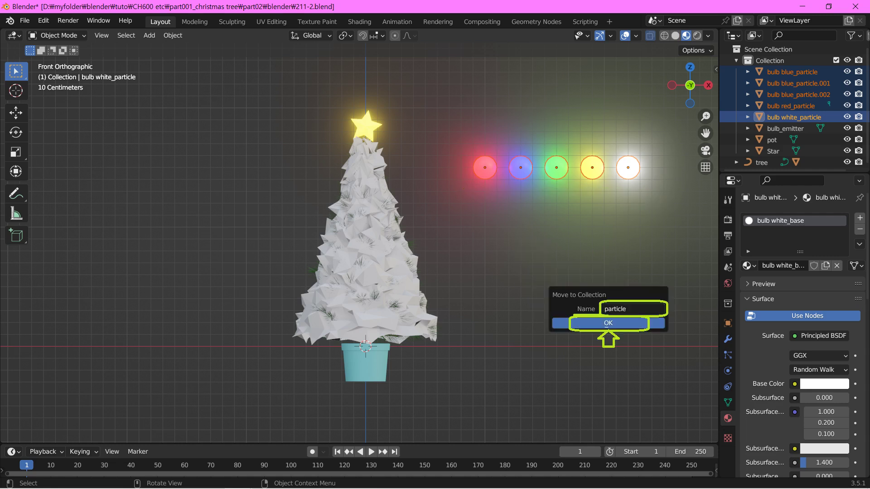
pyautogui.press('Return')
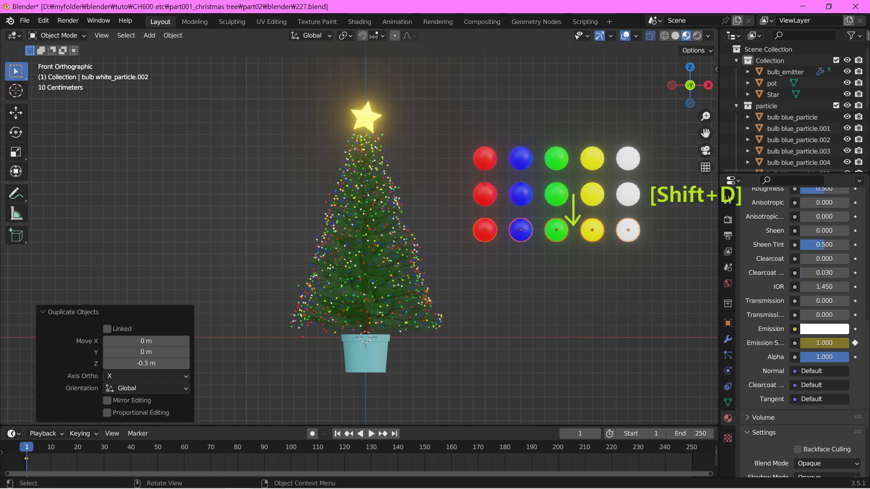
# Select the duplicated red bulb in the second row, followed by the blue bulb in the third row, to access their materials
pyautogui.click(485, 194)
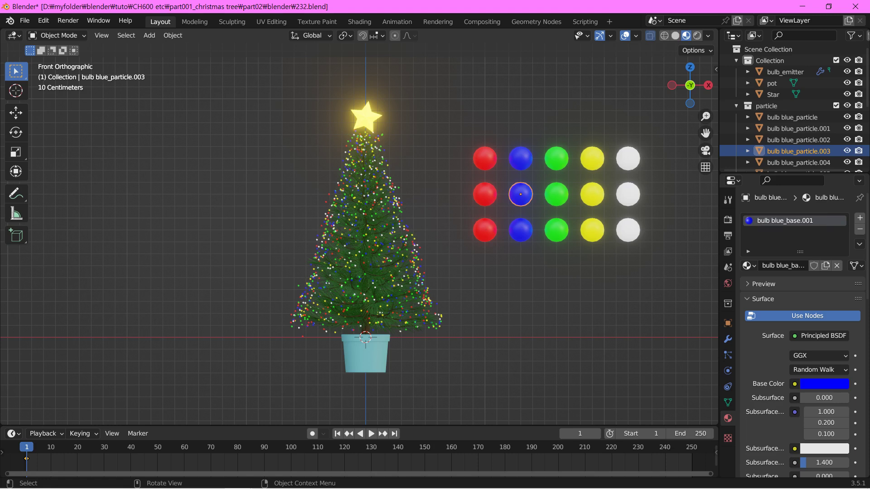
pyautogui.click(520, 231)
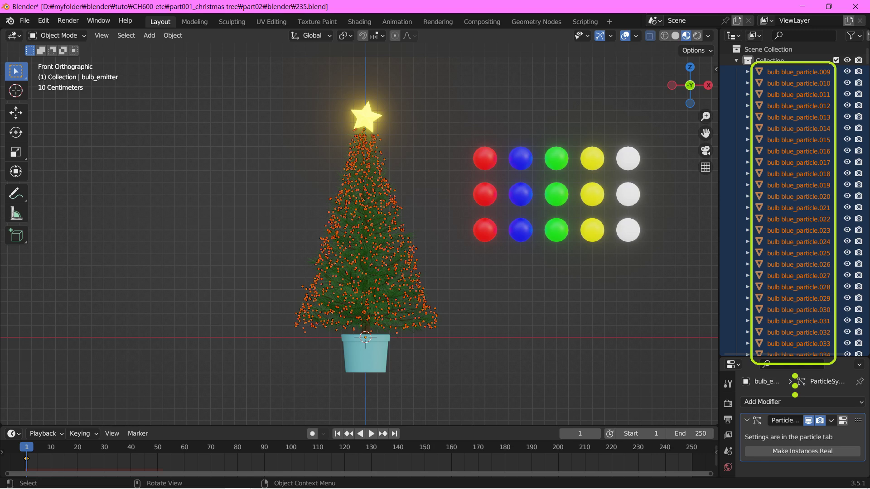
# Move the selected bulb instances on the tree to a new collection named "particle instance"
pyautogui.press('m')
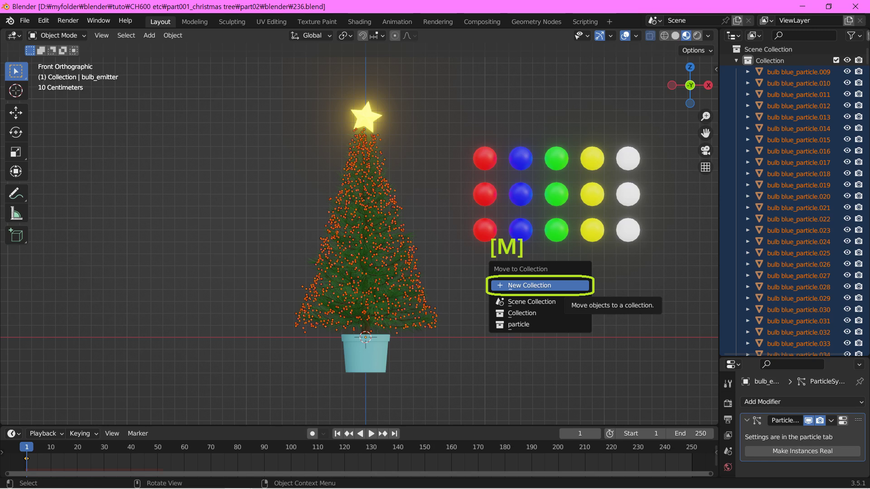
pyautogui.press('Return')
pyautogui.write('particle instance')
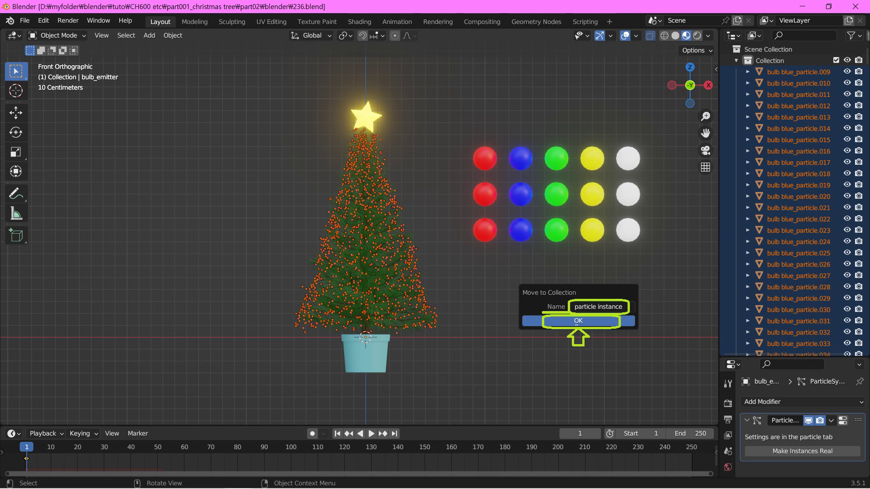
pyautogui.press('Return')
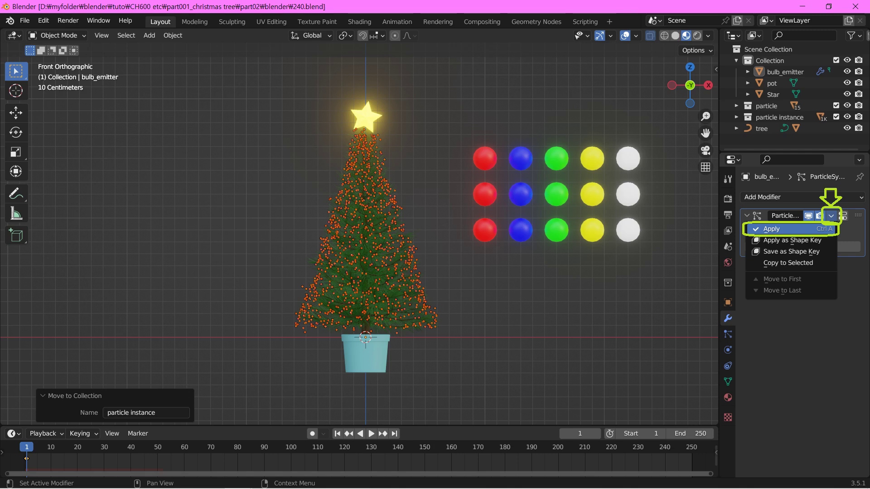
# Apply the particle system modifier on bulb_emitter and delete the bulb_emitter object
pyautogui.click(775, 229)
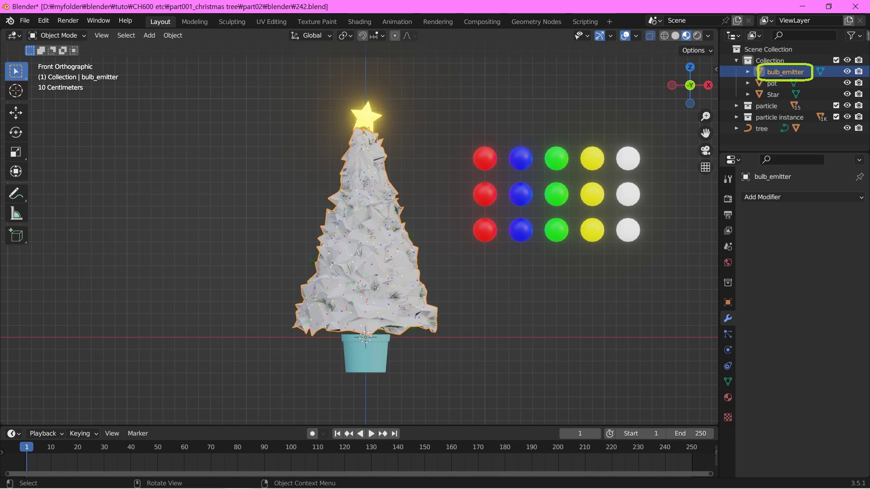
pyautogui.press('x')
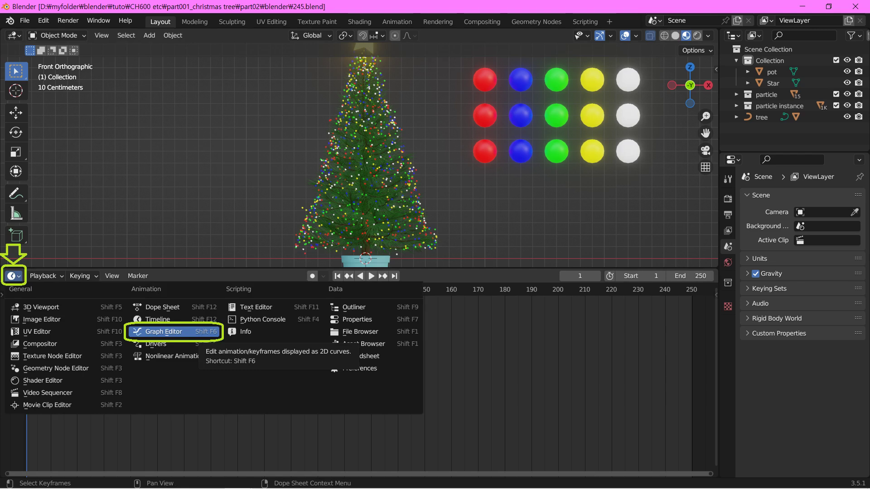
# Switch the timeline area to the Graph Editor and expand the three red bulbs' channels down to their Emission Strength curves
pyautogui.click(163, 331)
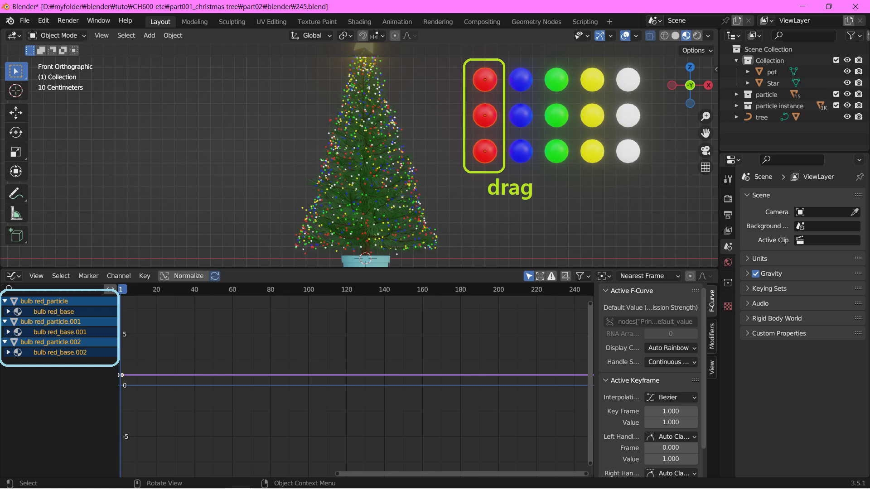
pyautogui.press('KP_Add')
pyautogui.press('KP_Add')
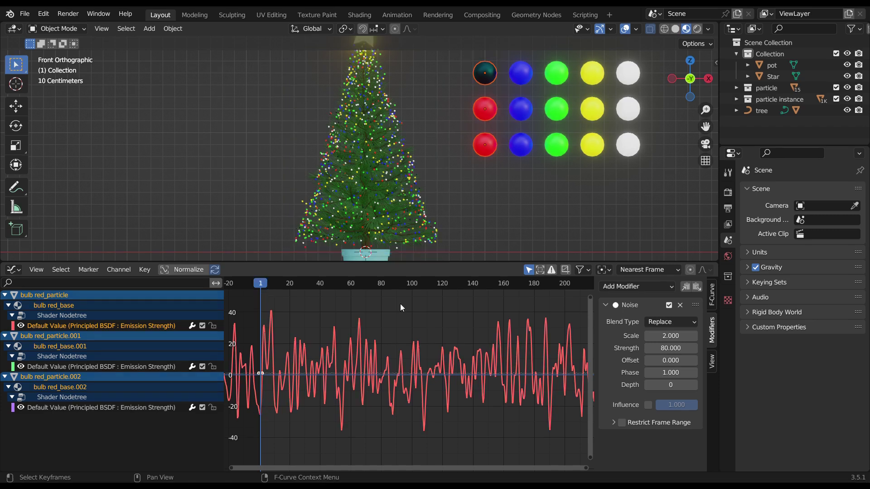
# Play the animation to check the flicker of the first red bulb, and return to frame 1
pyautogui.press('space')
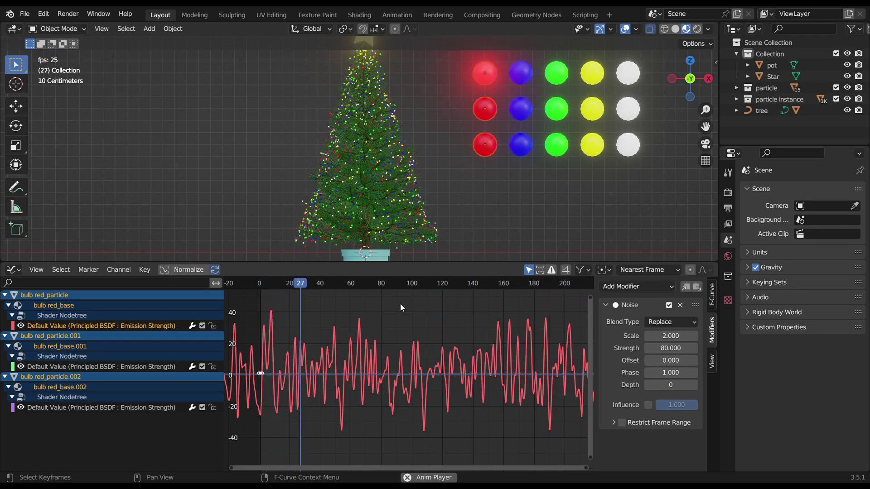
pyautogui.press('space')
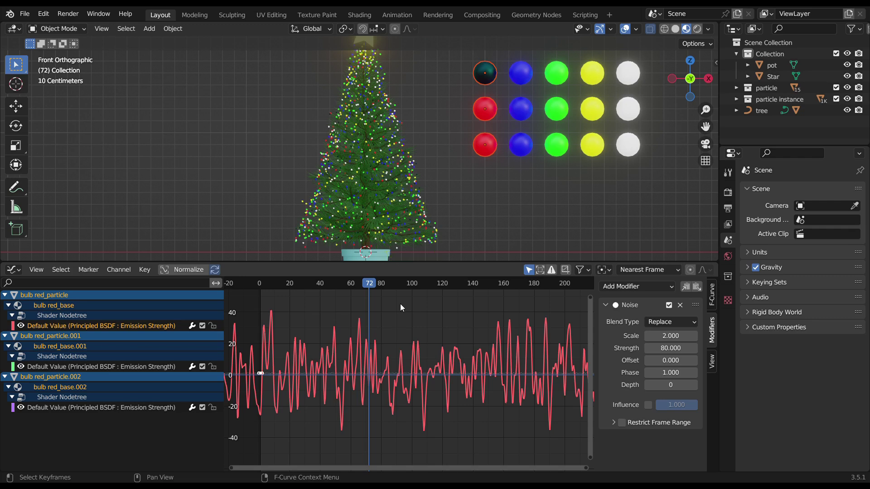
pyautogui.hotkey('shift', 'Left')
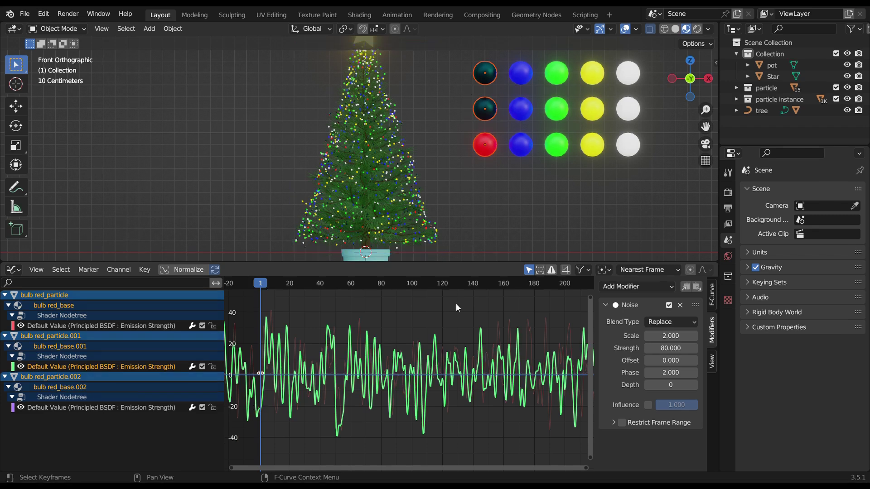
# Play the animation to compare the flicker of the first and second red bulbs, and return to the start frame
pyautogui.press('space')
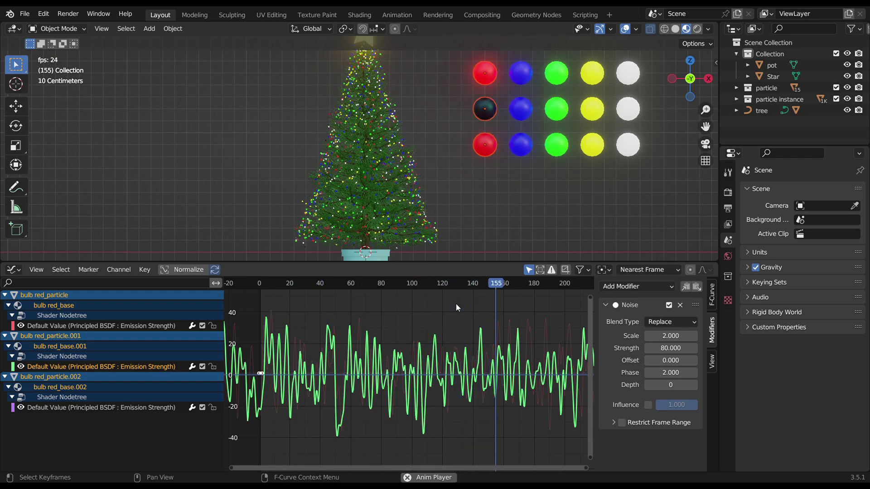
pyautogui.press('space')
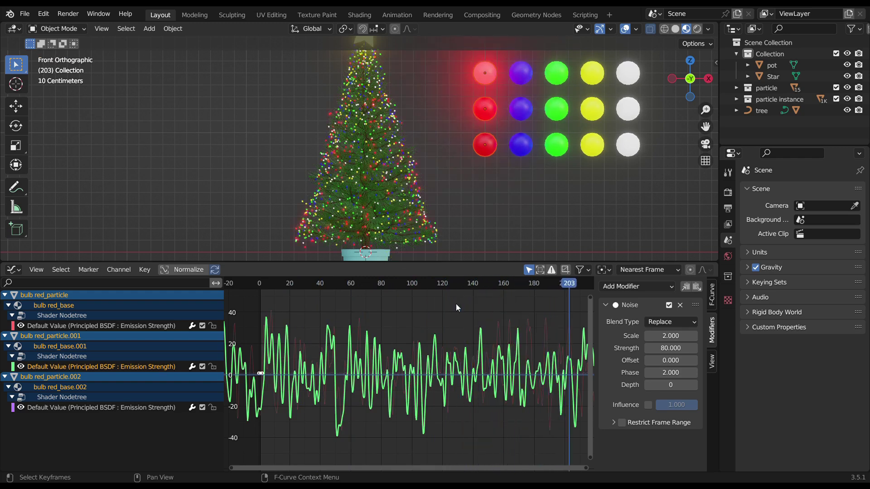
pyautogui.hotkey('shift', 'Left')
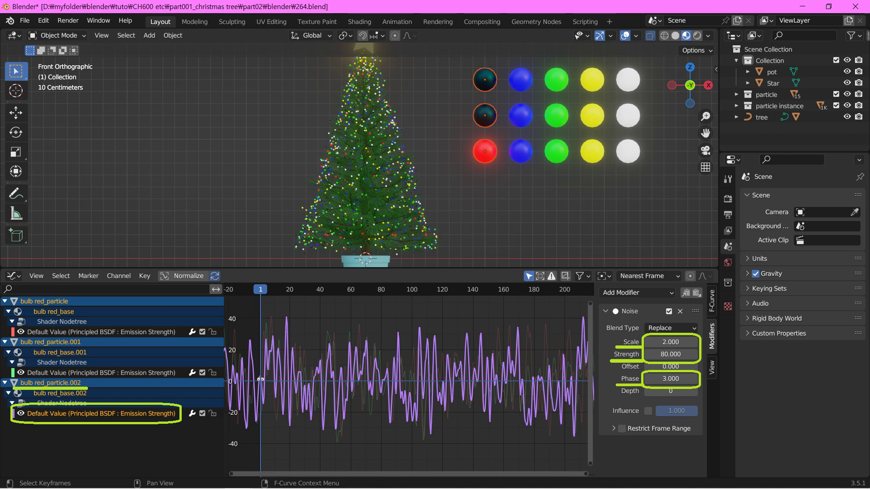
# Expand the three blue bulbs' channels down to their Emission Strength curves and open the list of F-curve modifiers to add
pyautogui.hotkey('ctrl', 'alt', 's')
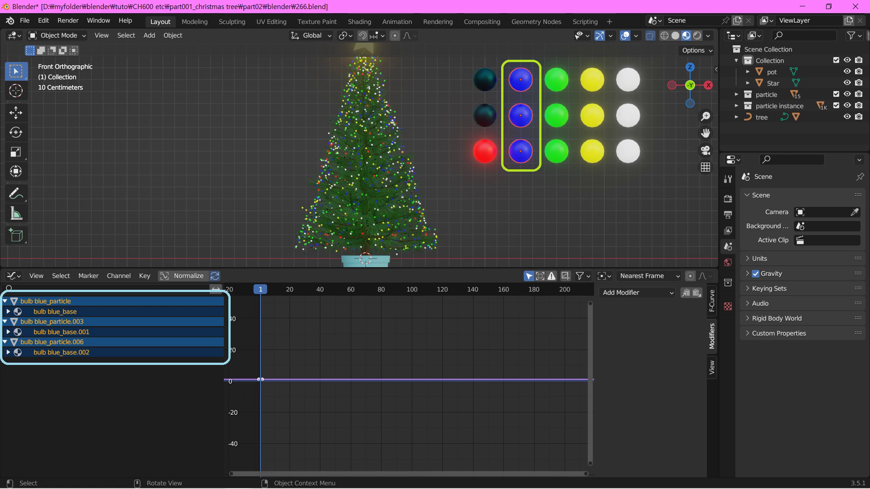
pyautogui.press('KP_Add')
pyautogui.press('KP_Add')
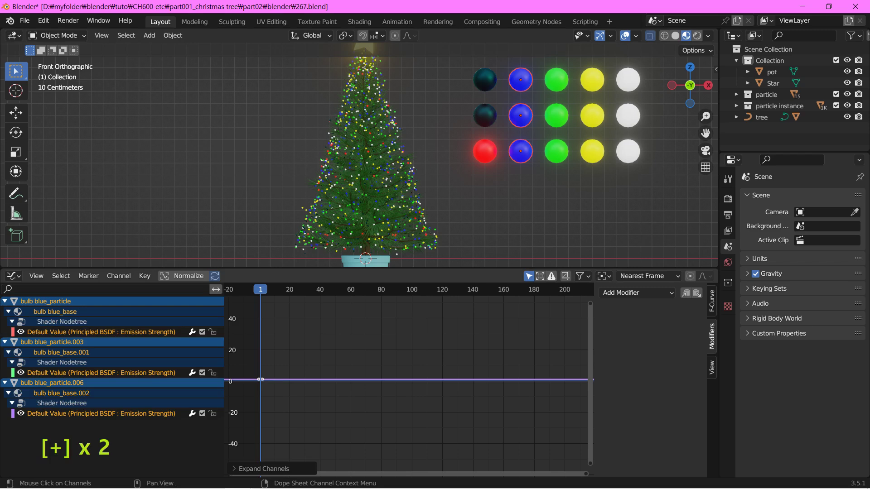
pyautogui.click(638, 293)
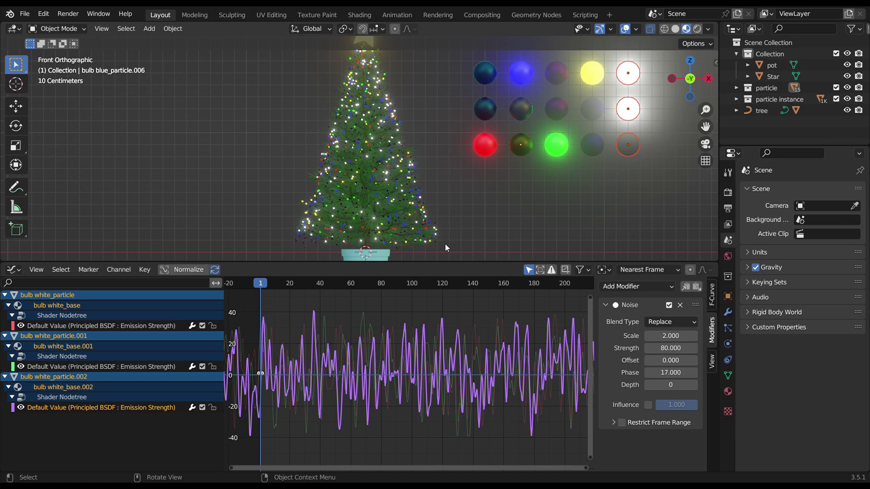
# Play the animation to check the flicker of all coloured bulbs on the tree, and return to frame 1
pyautogui.press('space')
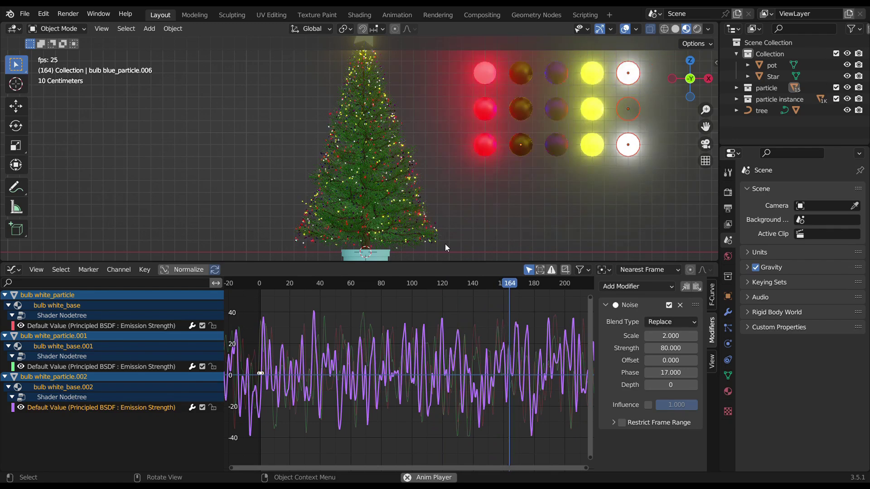
pyautogui.press('space')
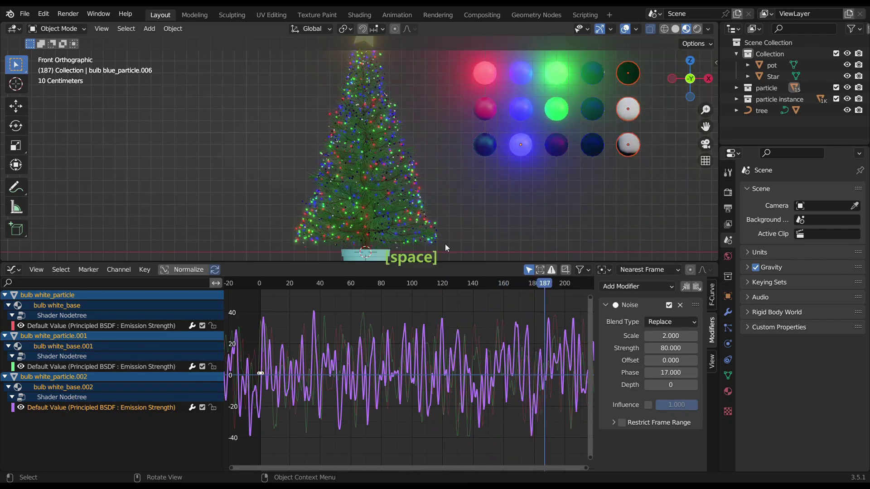
pyautogui.hotkey('shift', 'Left')
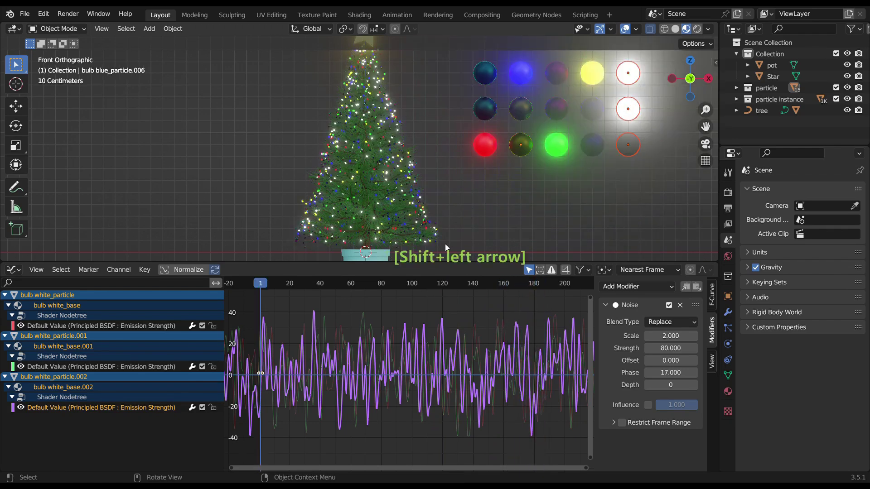
# Switch the Graph Editor area back to the Timeline
pyautogui.click(14, 269)
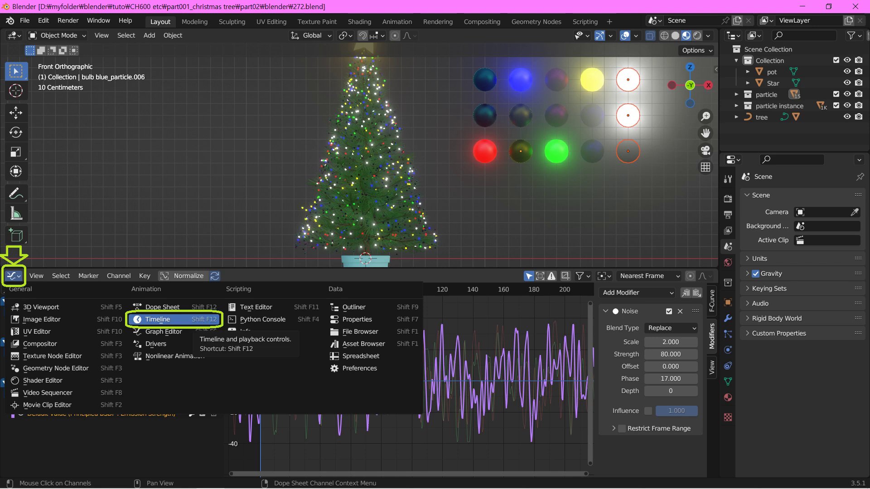
pyautogui.click(157, 319)
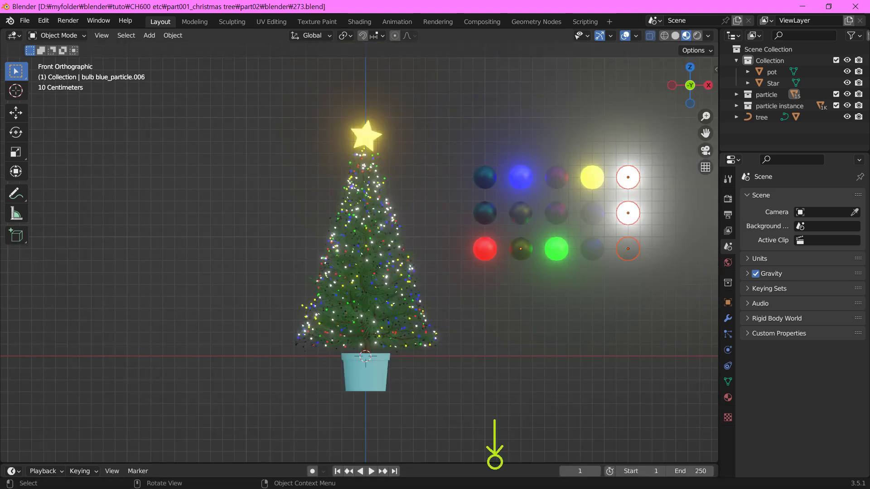